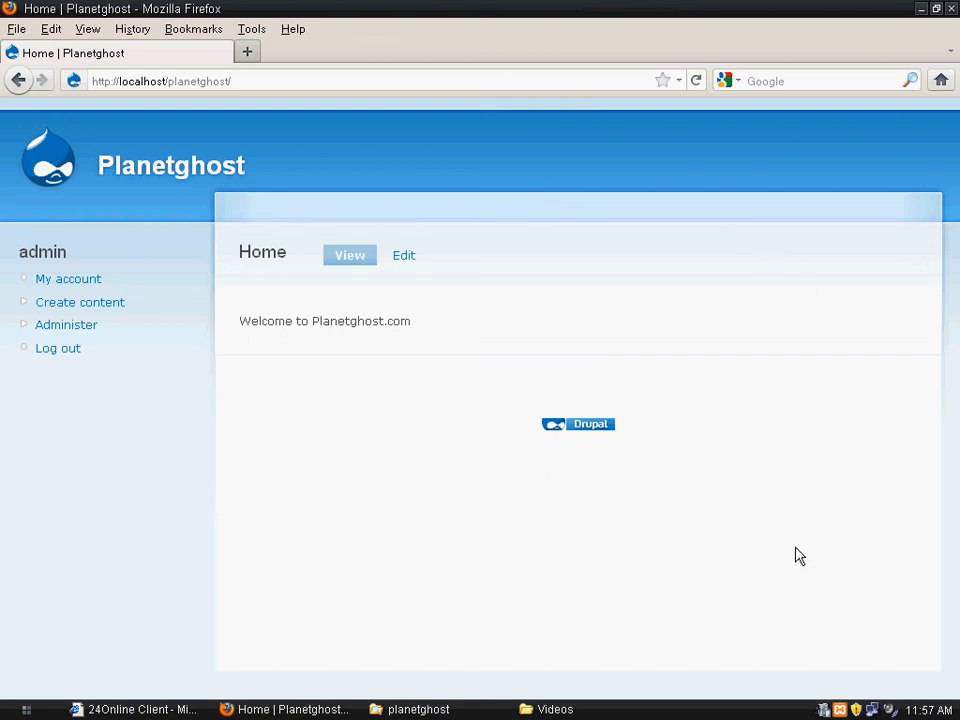
Step: Open the Administer overview page of the Planetghost site
click(84, 332)
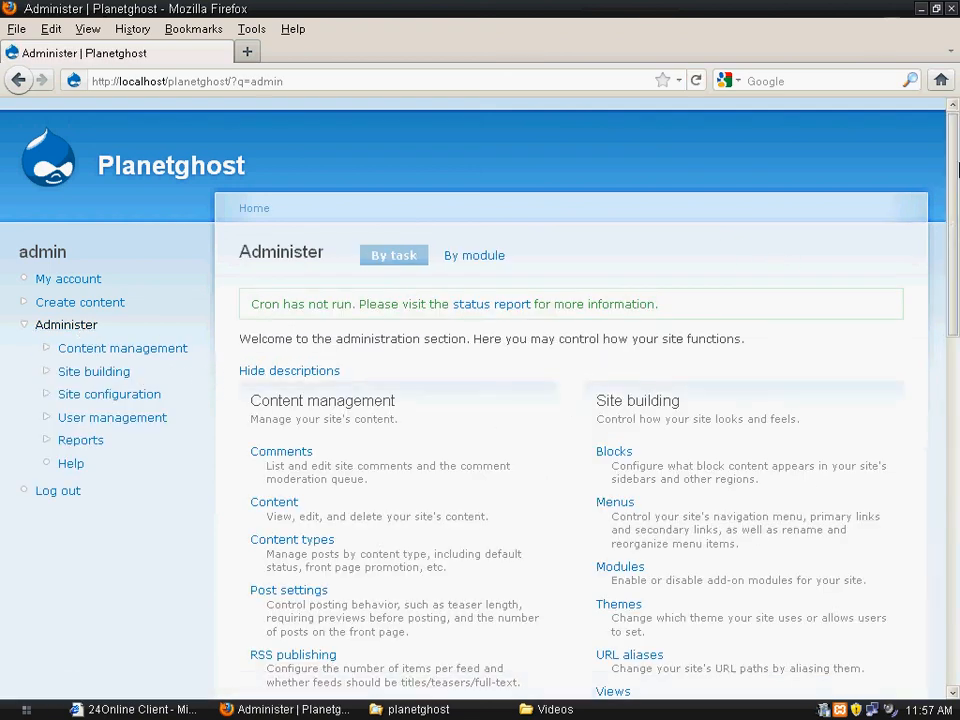
mouse_move(957, 188)
mouse_down()
mouse_move(957, 221)
mouse_move(957, 180)
mouse_up()
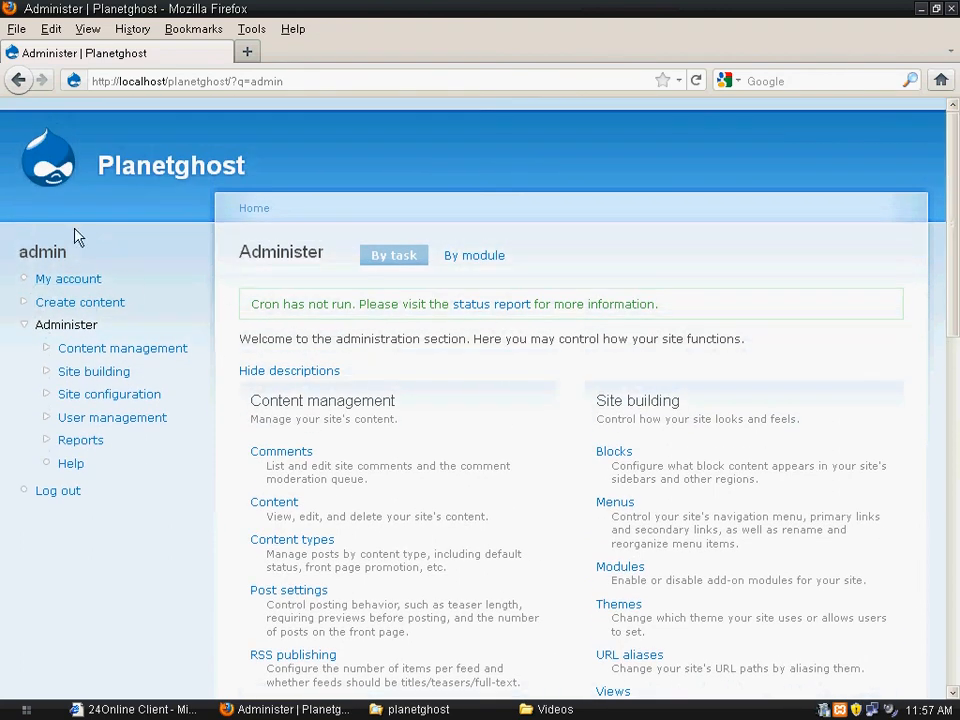
click(52, 170)
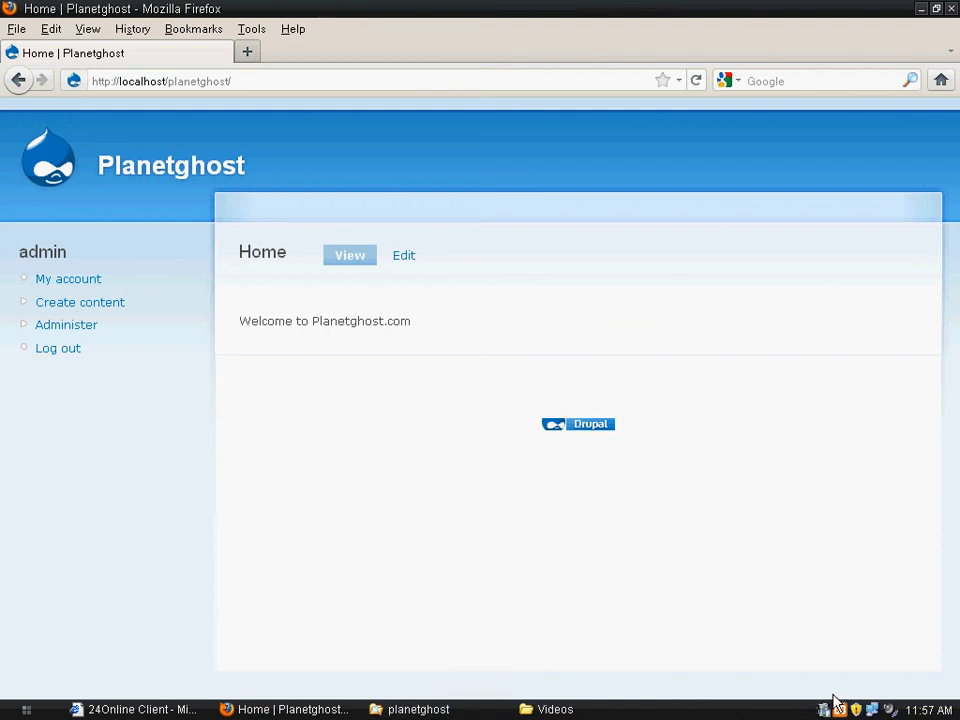
click(82, 339)
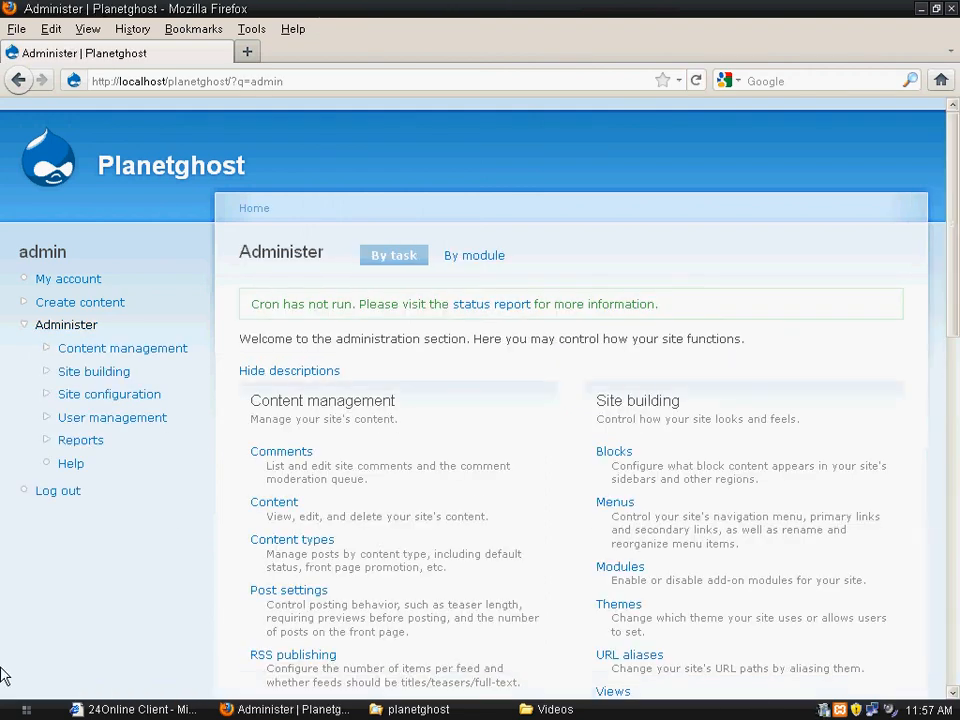
Step: Launch Virtual Magnifying Glass in Classic Mode and magnify the Site building section of the administration page
key(super)
mouse_move(56, 667)
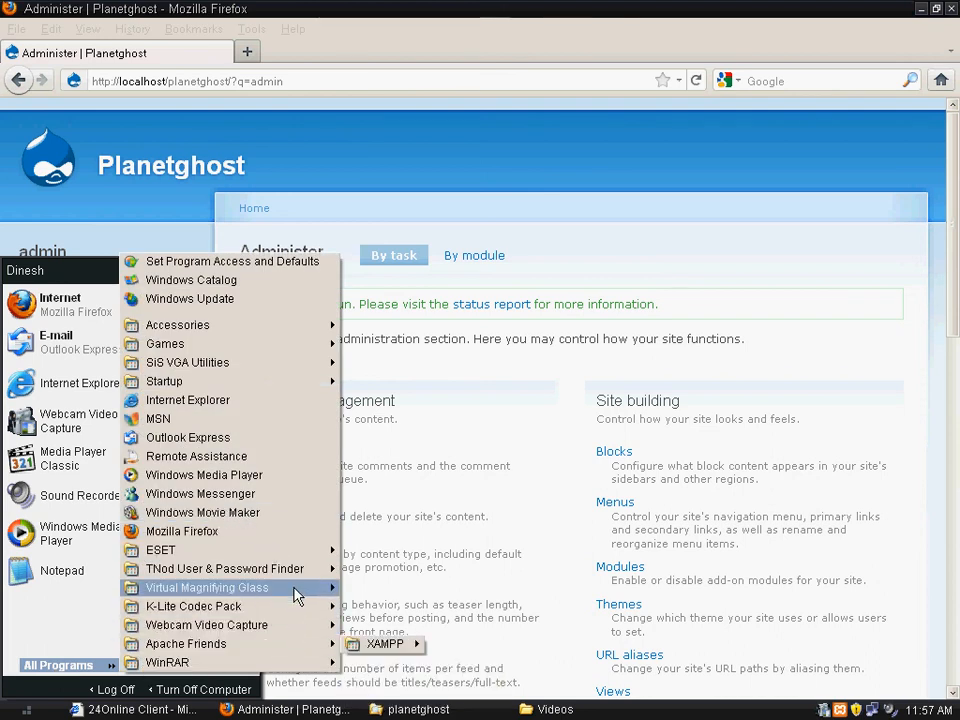
mouse_move(297, 592)
click(400, 604)
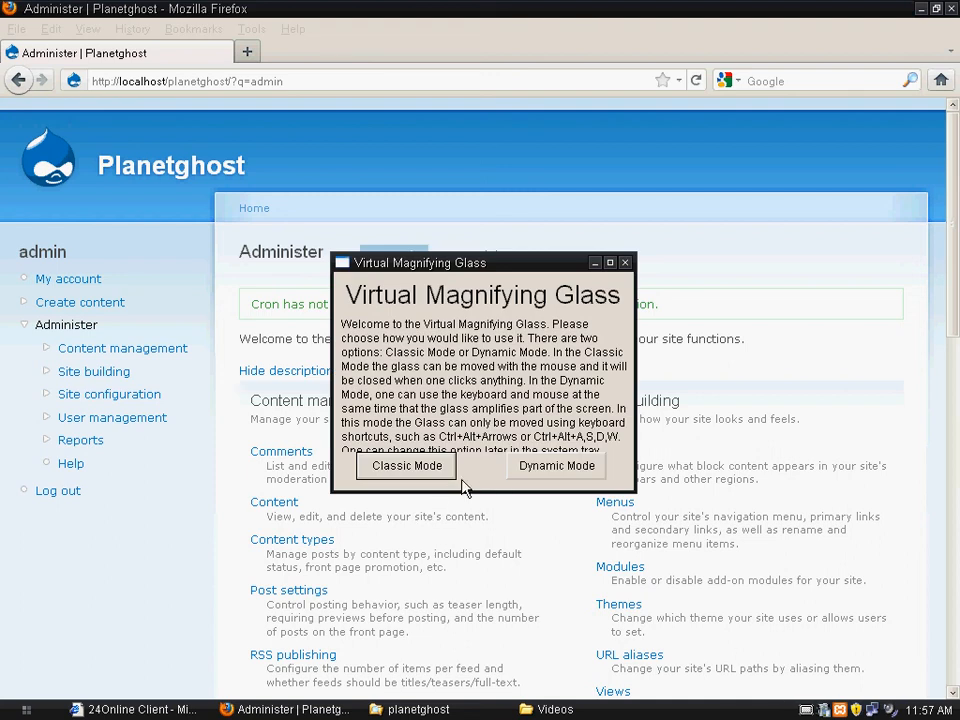
click(406, 465)
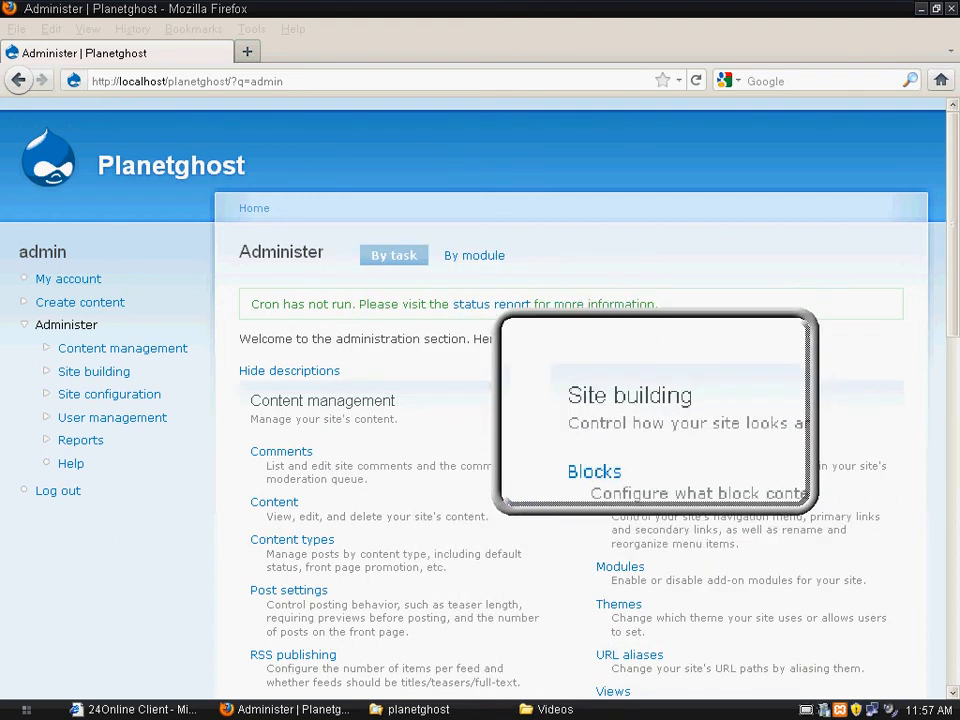
click(658, 419)
Step: Magnify the Views entry in the Site building section and open the Views administration page
scroll(955, 310, down, 1)
scroll(955, 310, down, 3)
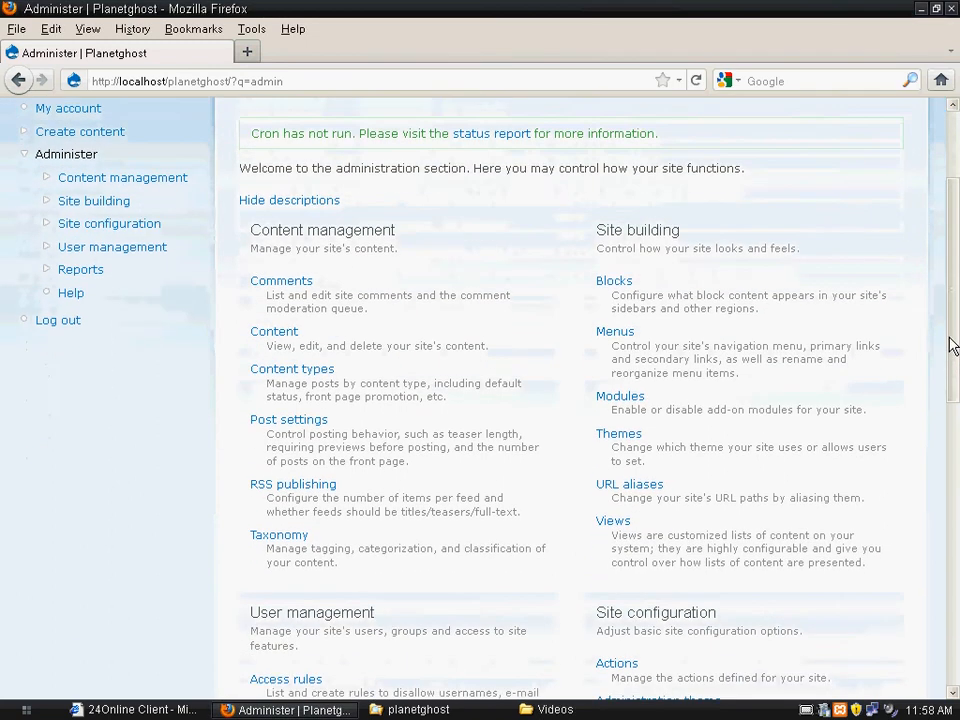
click(805, 712)
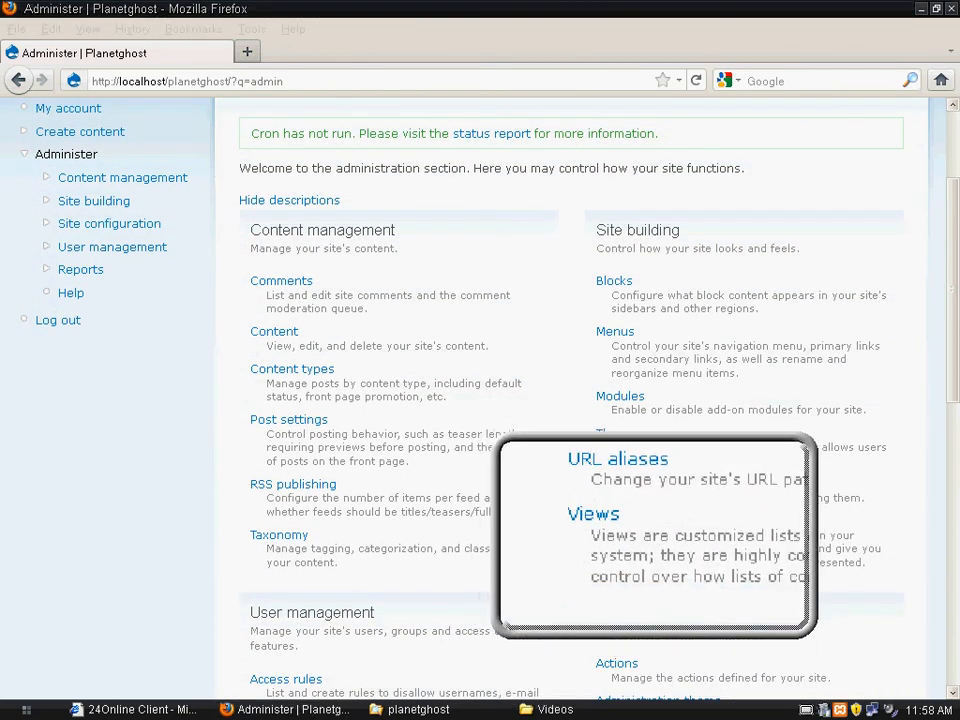
click(726, 457)
drag(956, 360, 956, 279)
drag(954, 332, 954, 400)
click(614, 520)
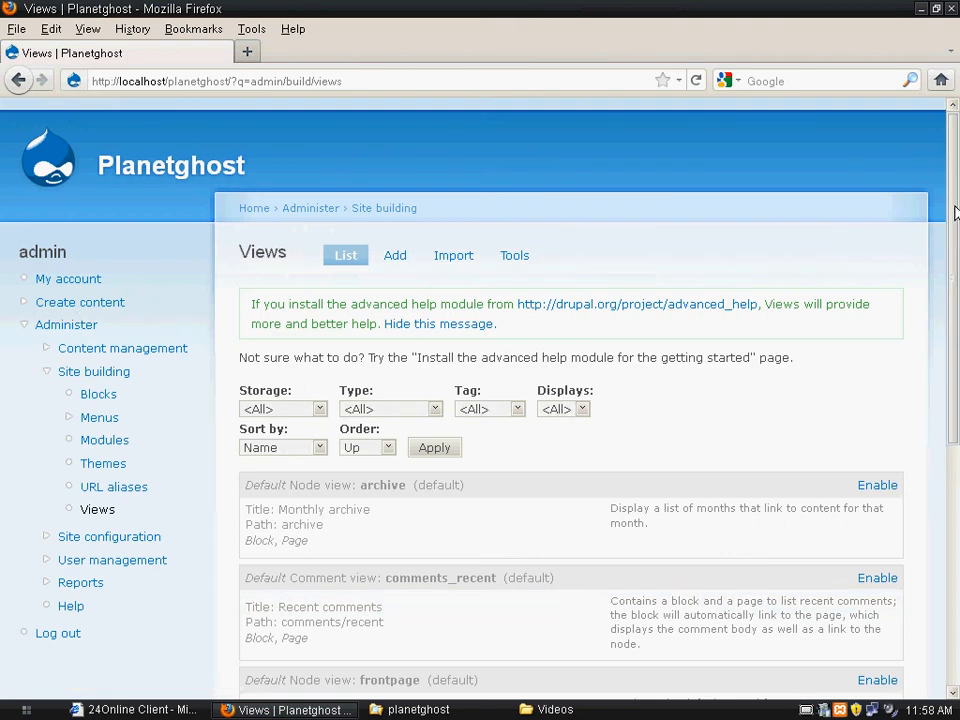
Step: Start adding a new view with the name Article and the description article
scroll(687, 319, down, 2)
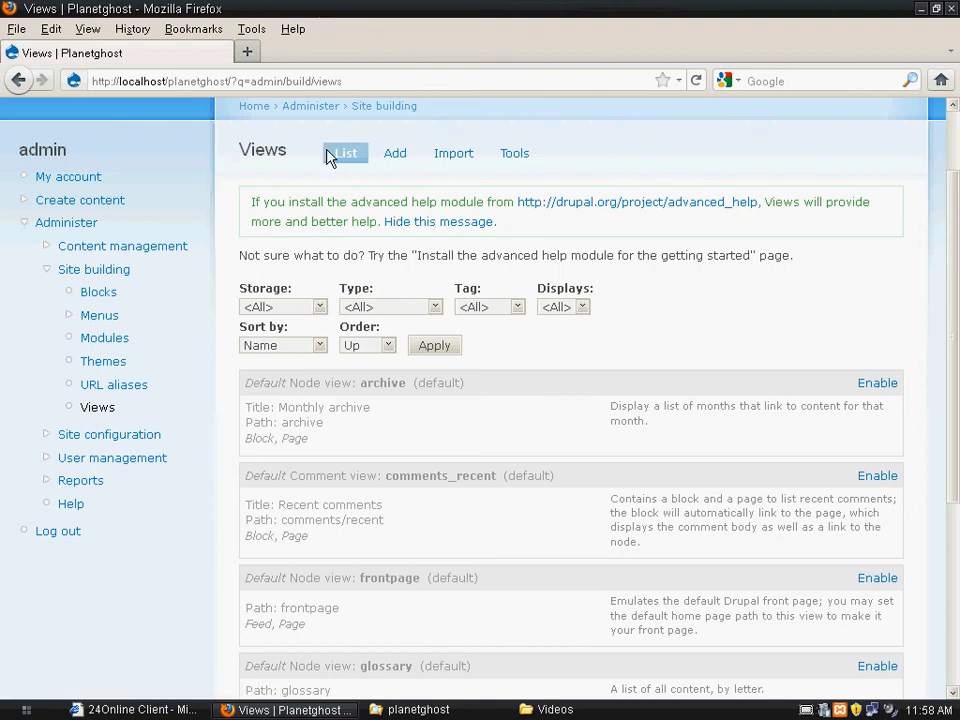
click(389, 155)
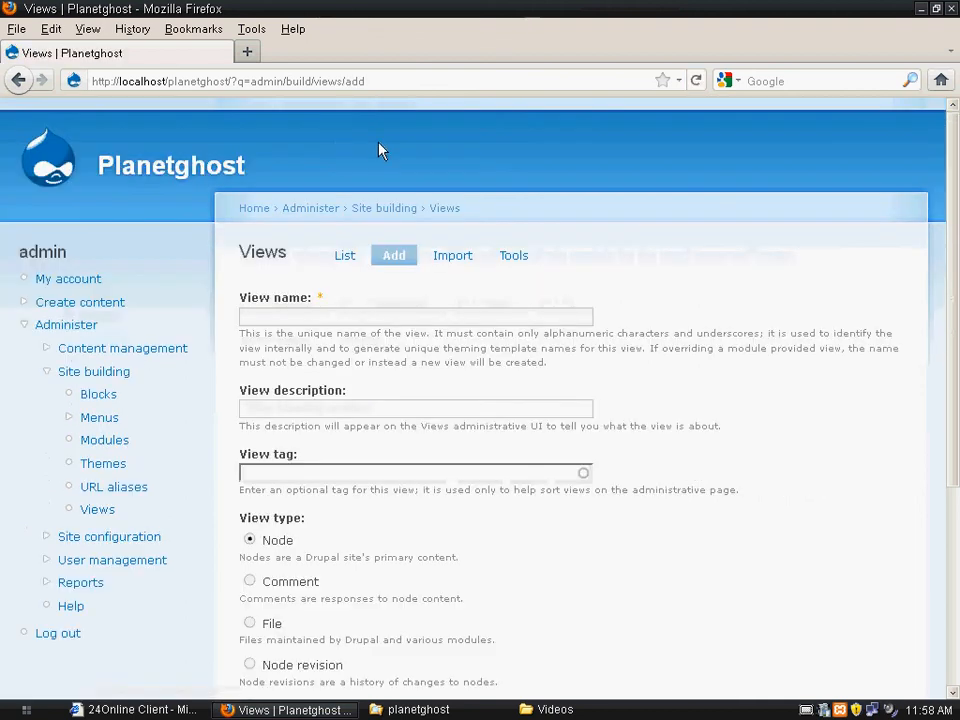
click(295, 318)
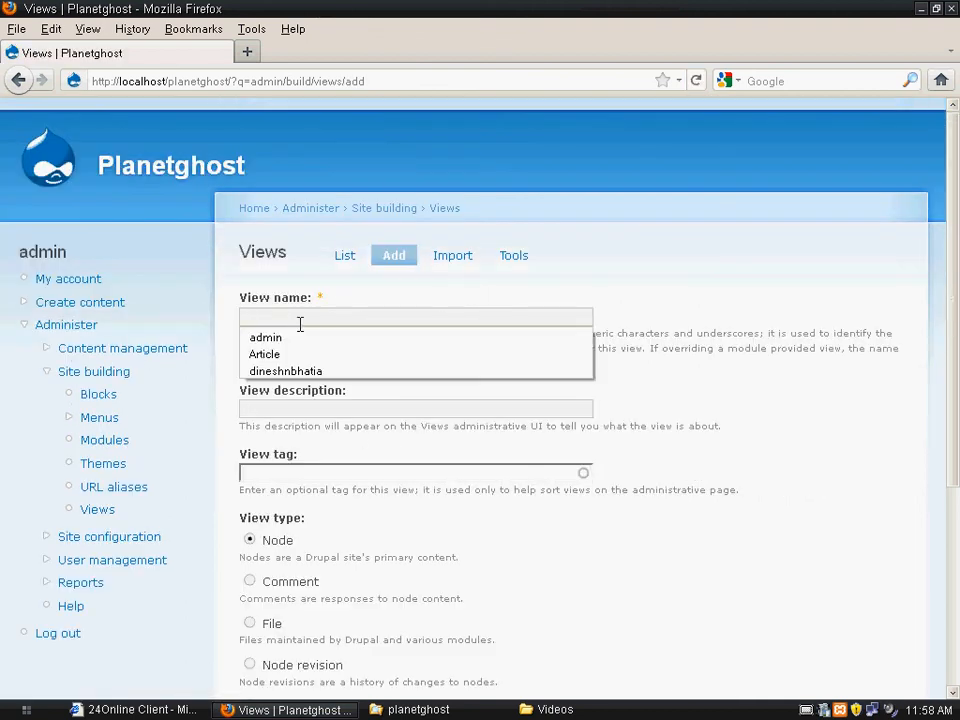
click(300, 355)
click(303, 408)
click(313, 431)
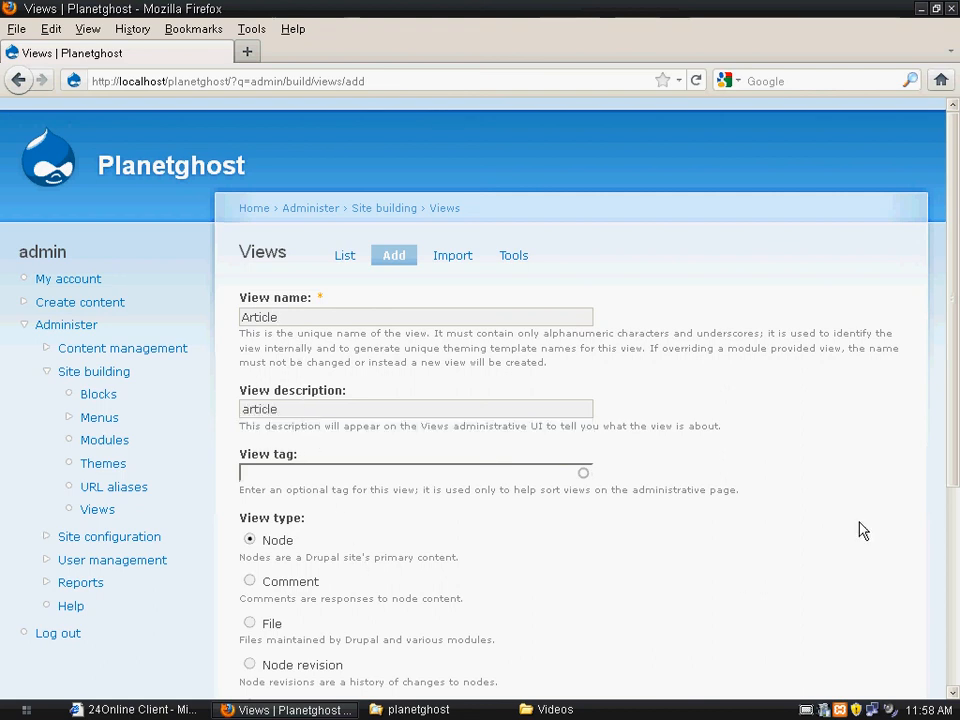
Step: Magnify the view type options, keep Node as the type, and continue to editing the new view
drag(956, 401, 958, 550)
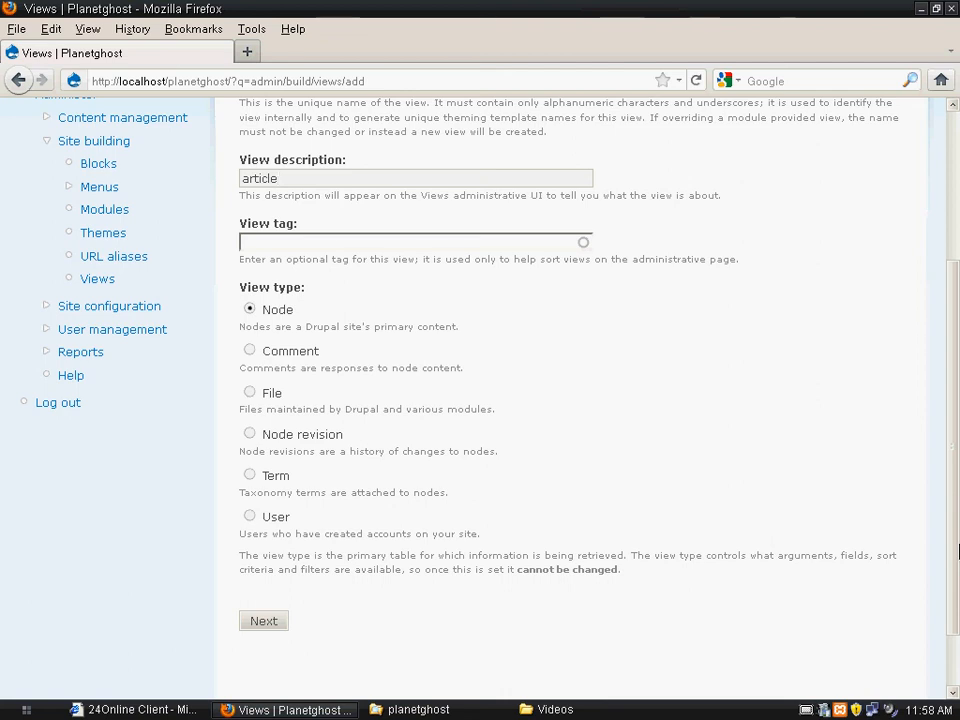
click(808, 711)
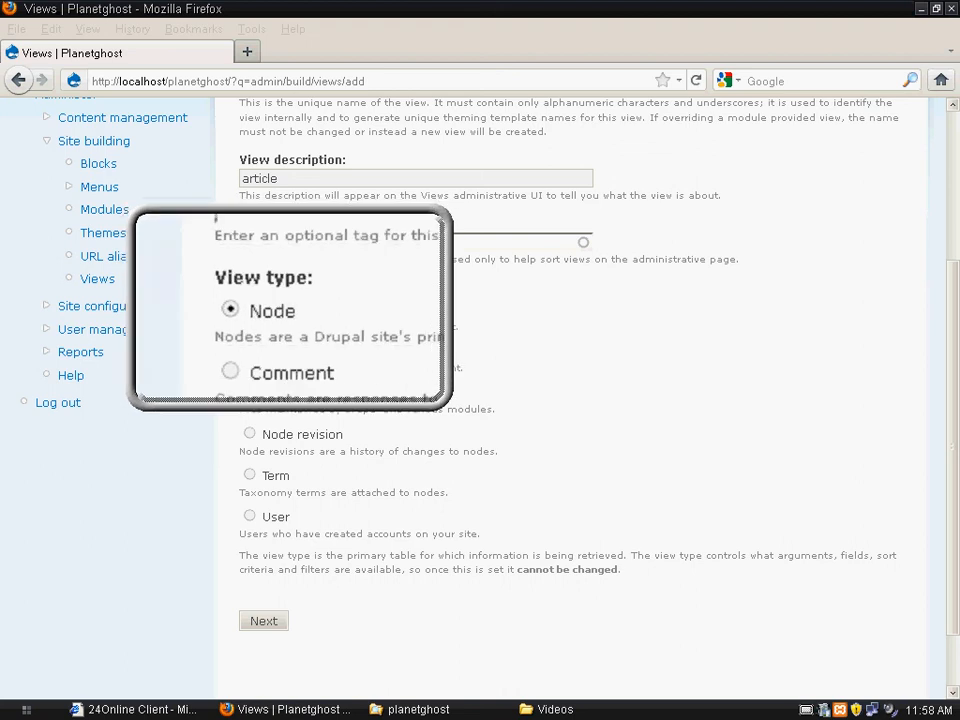
click(288, 312)
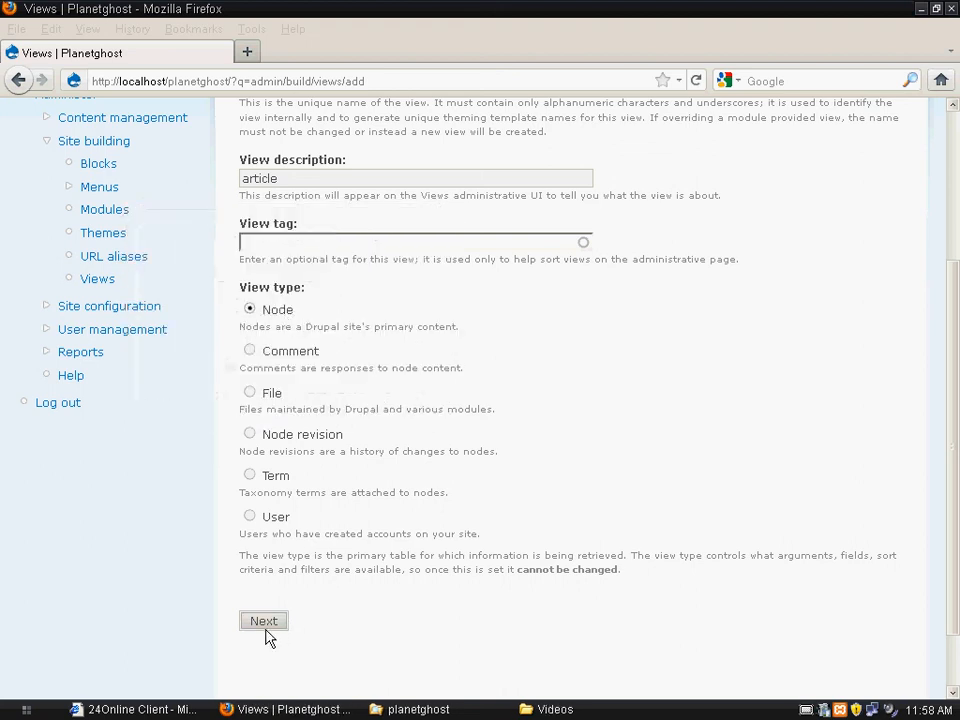
click(269, 623)
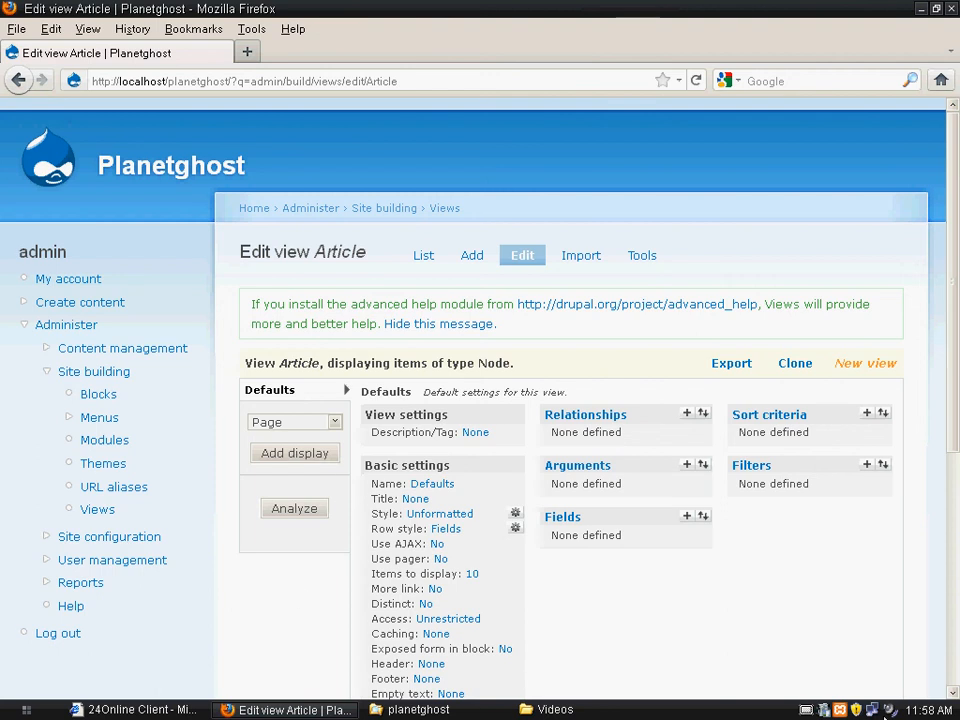
Step: Add a Page display to the Article view
click(801, 717)
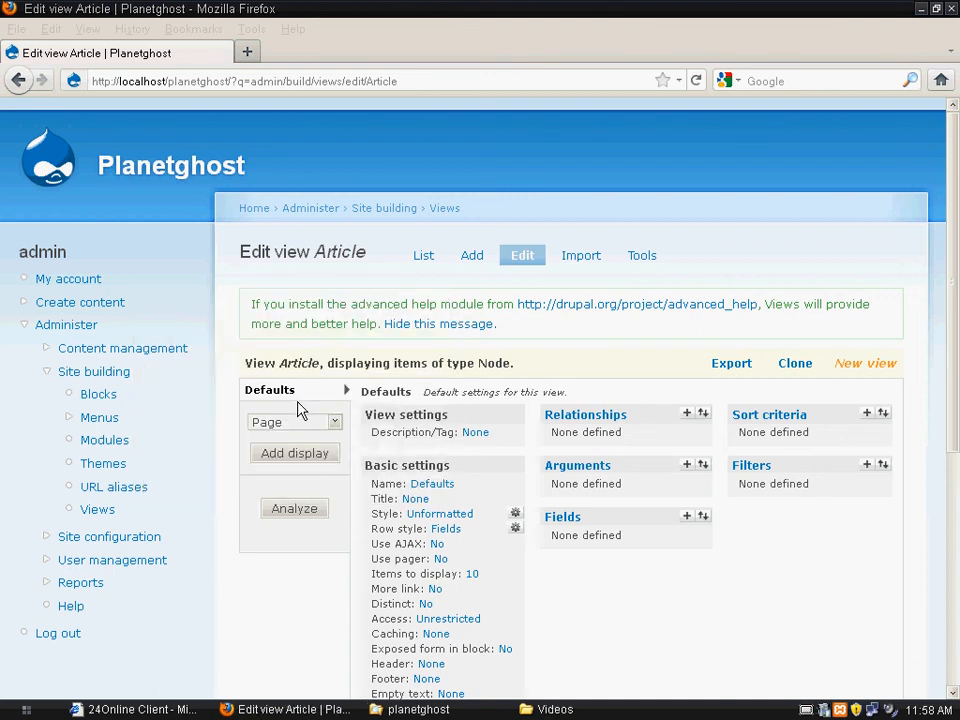
click(332, 422)
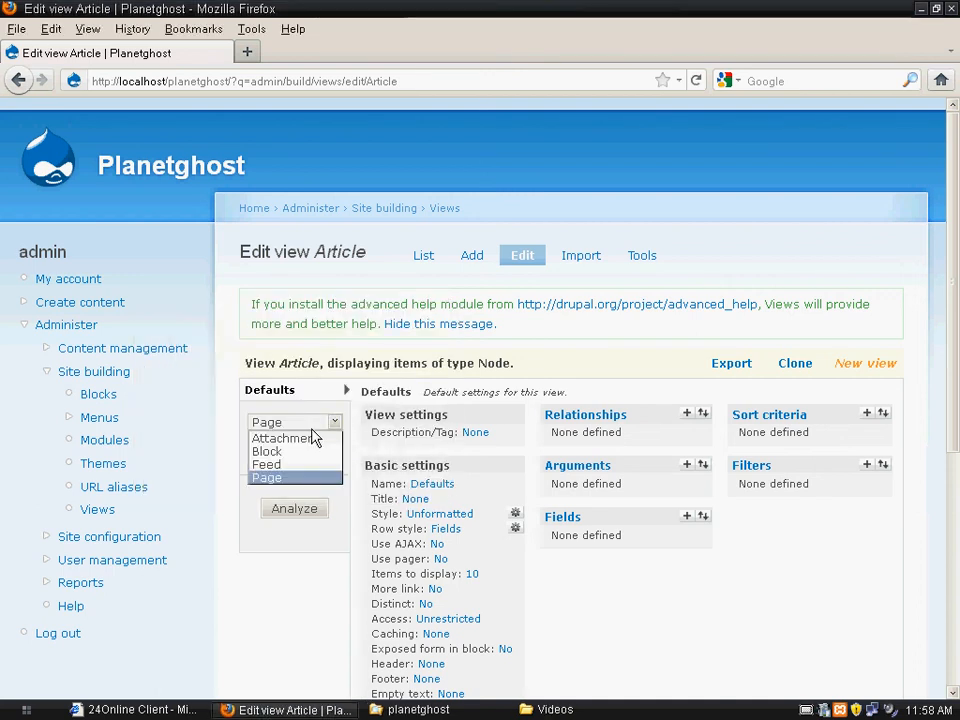
click(312, 429)
click(312, 455)
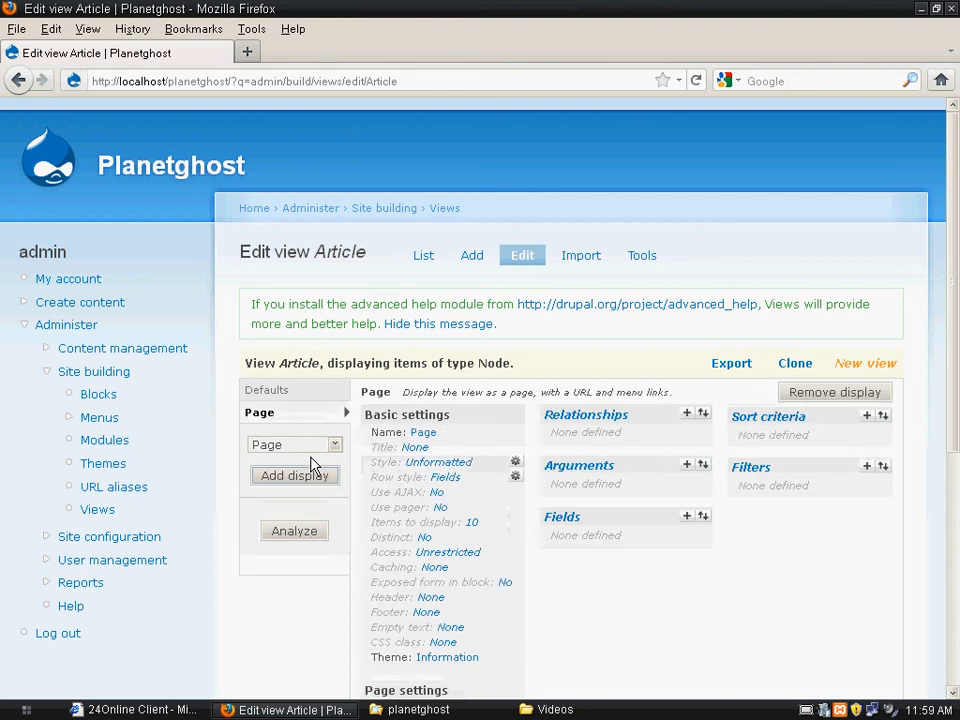
Step: Rename the Page display as Article in its basic settings
scroll(945, 317, down, 2)
click(808, 712)
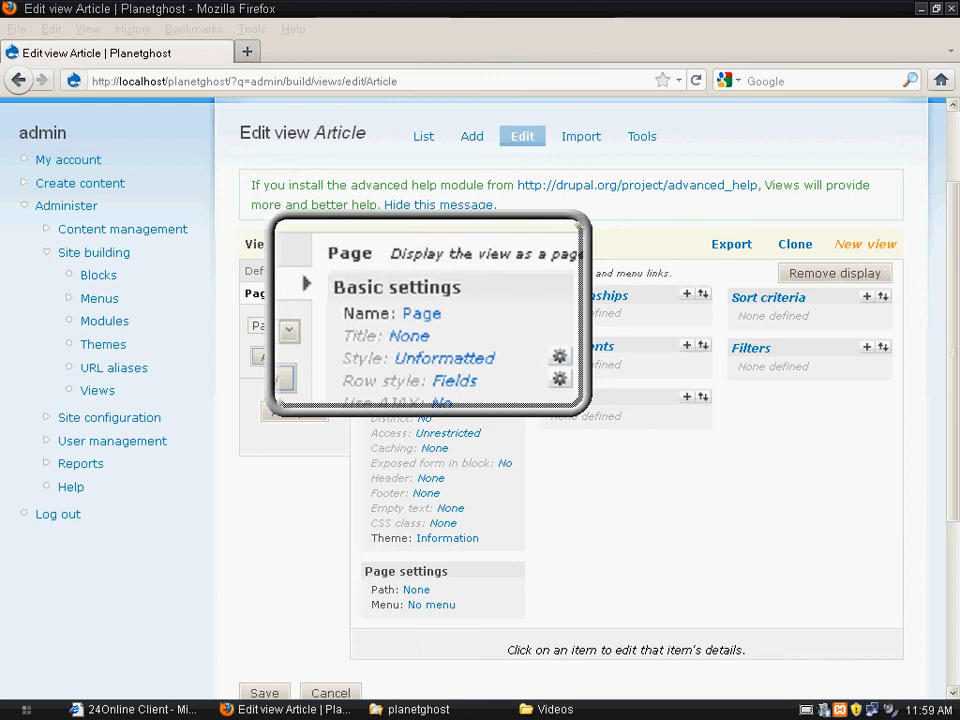
click(429, 315)
click(426, 317)
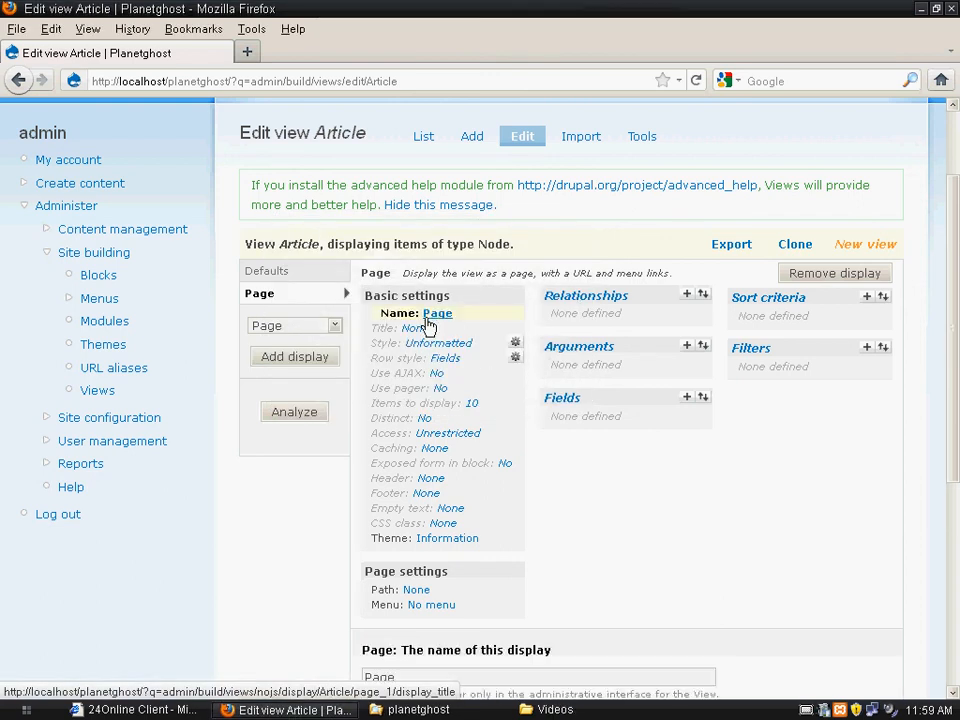
double_click(446, 677)
text(a)
click(446, 697)
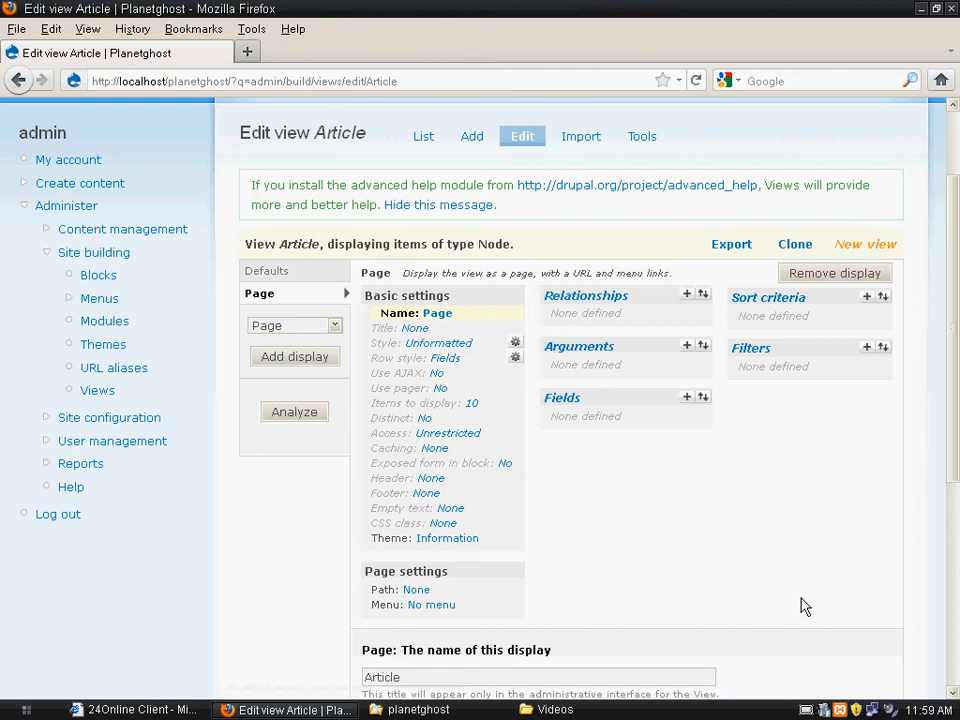
scroll(805, 607, down, 3)
click(411, 580)
Step: Set the view's title to Article and update the default display
click(415, 182)
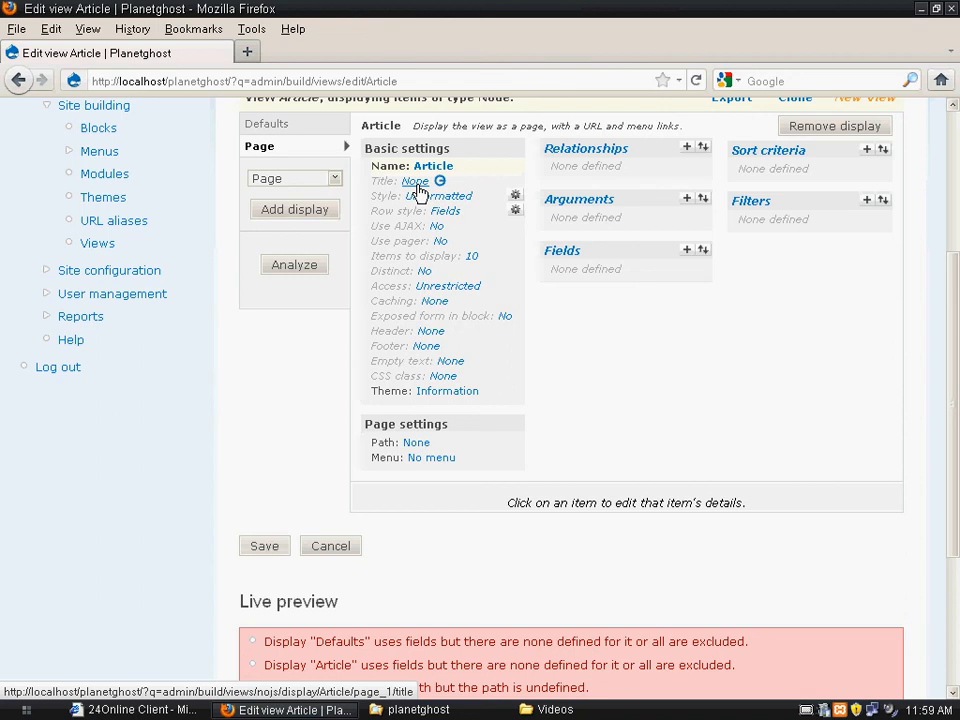
double_click(431, 556)
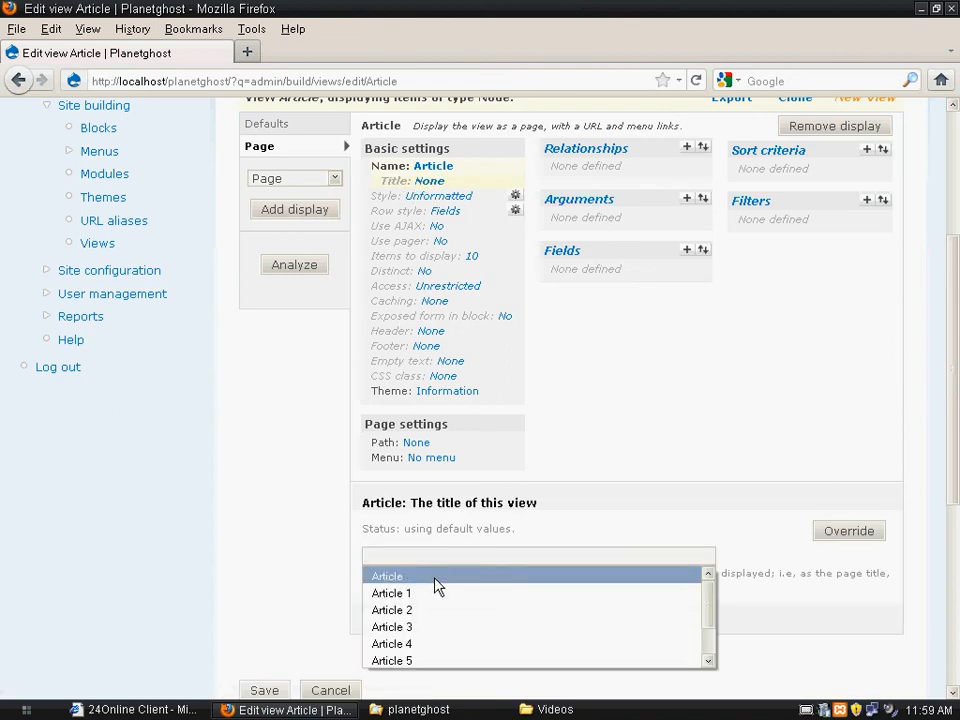
click(434, 576)
click(396, 626)
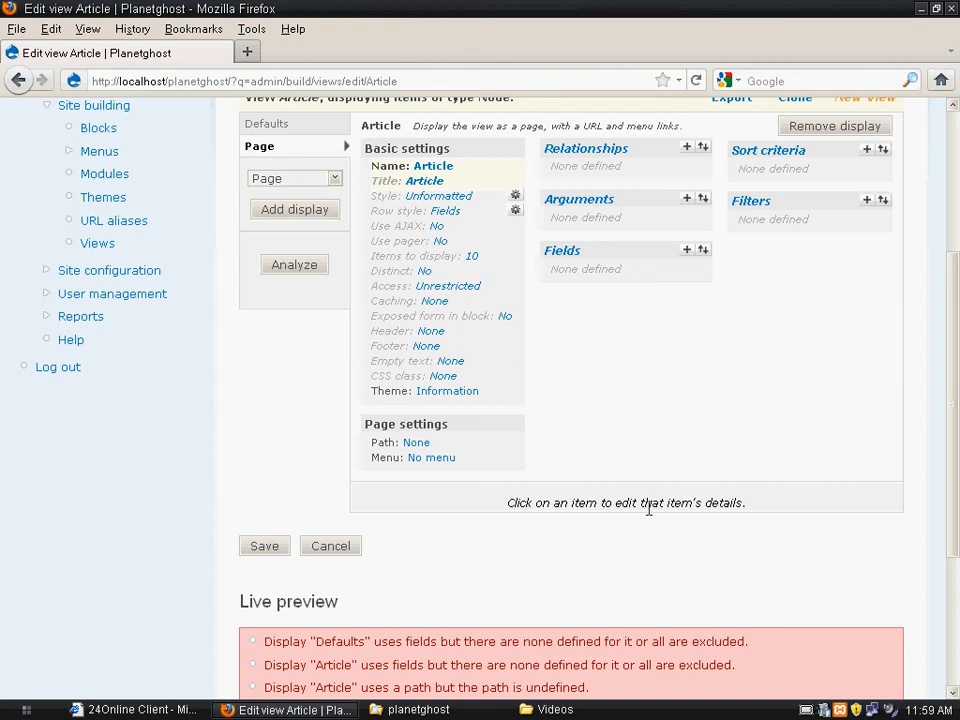
Step: Enable the Full pager for the view and update the default display
click(823, 709)
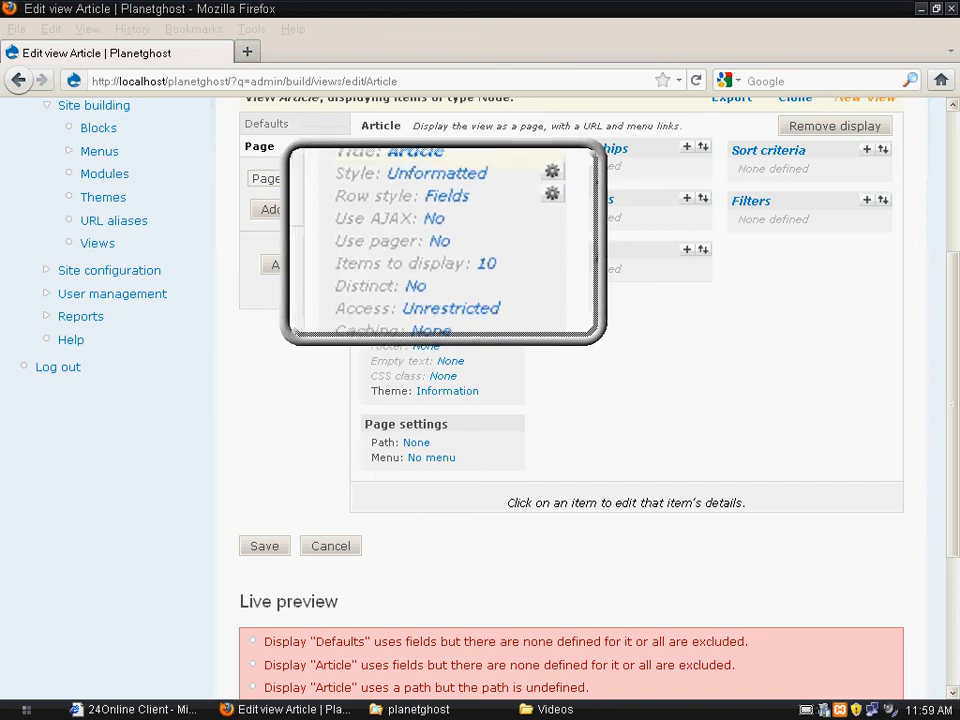
click(438, 241)
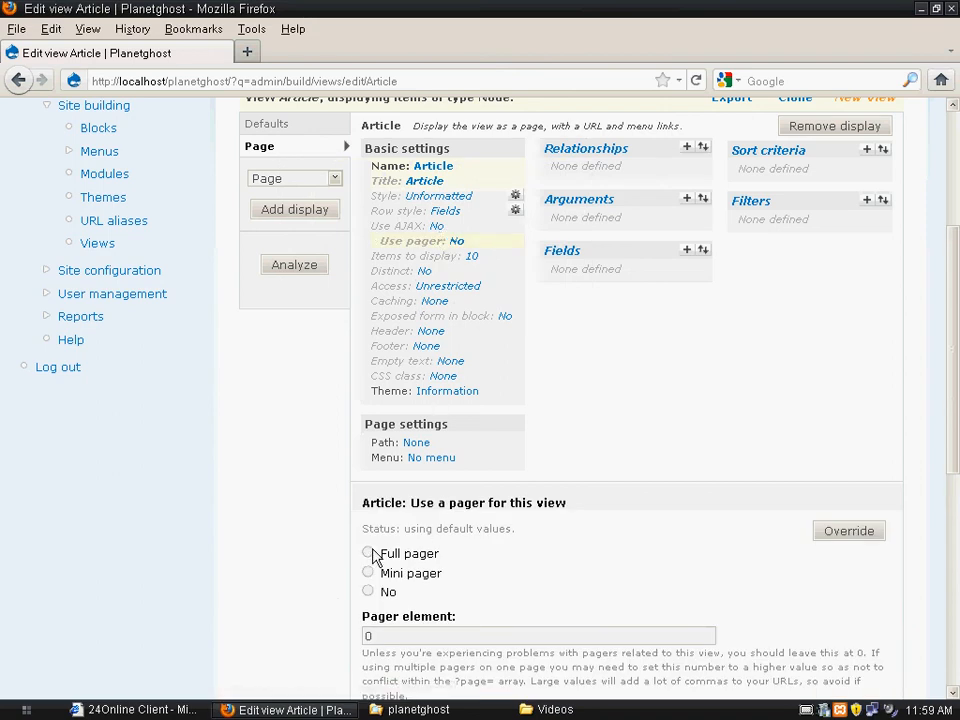
drag(949, 271, 918, 357)
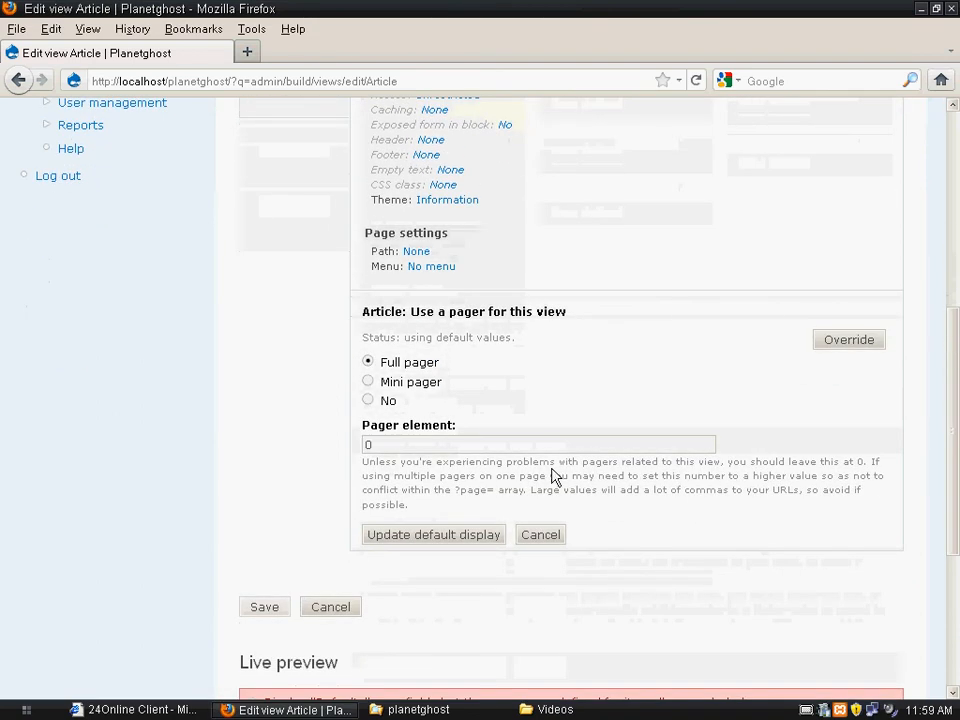
click(464, 536)
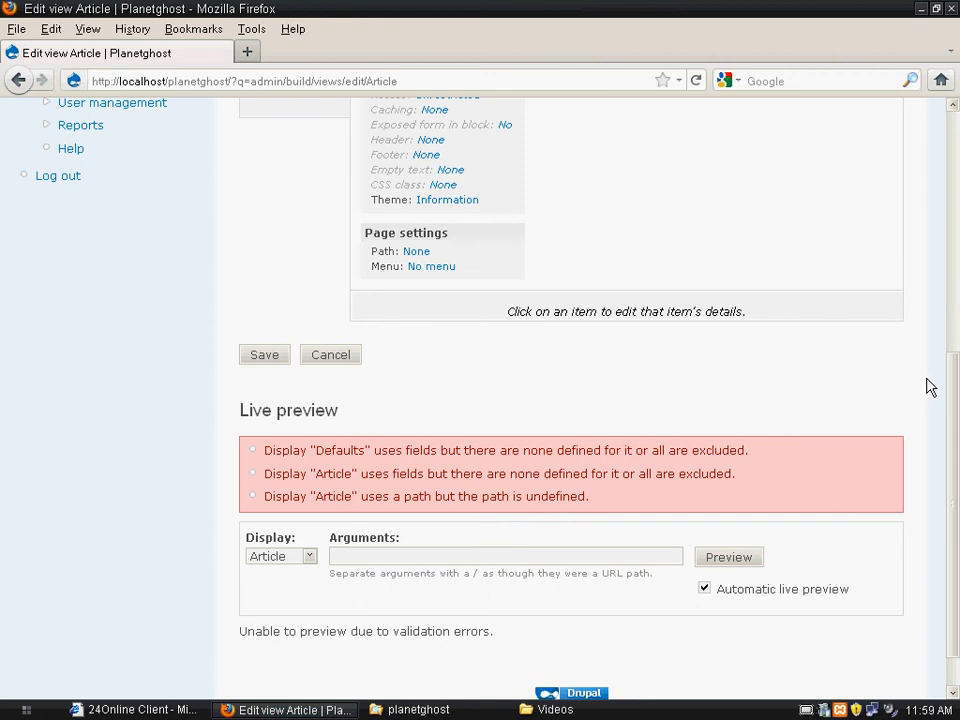
Step: Add the Node: Title field to the Article page display, choosing it from the Node group of fields
drag(950, 430, 956, 316)
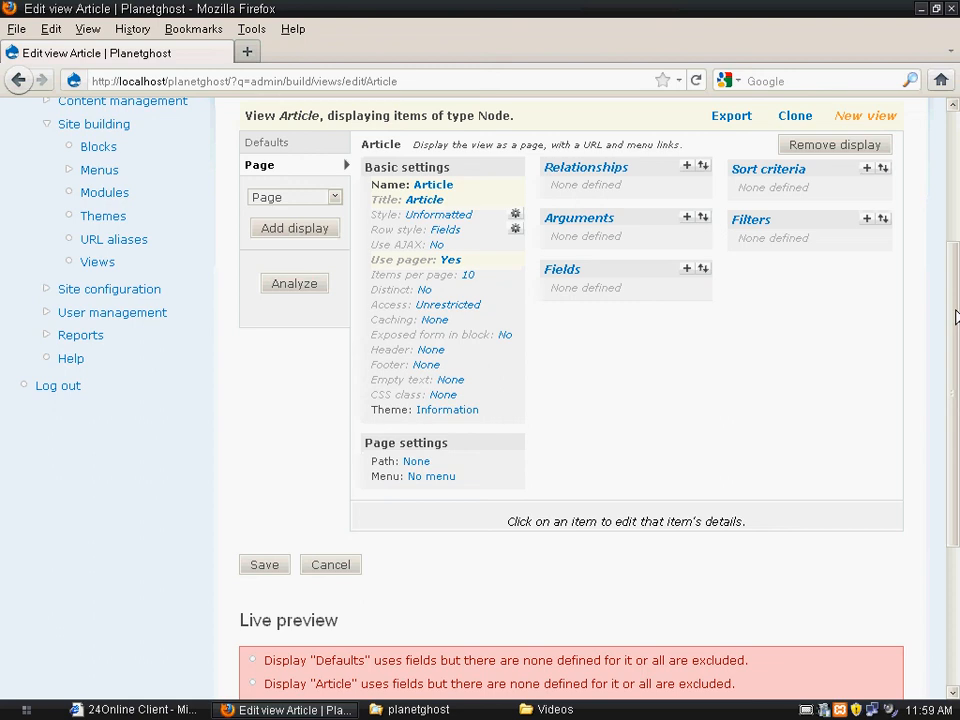
click(688, 272)
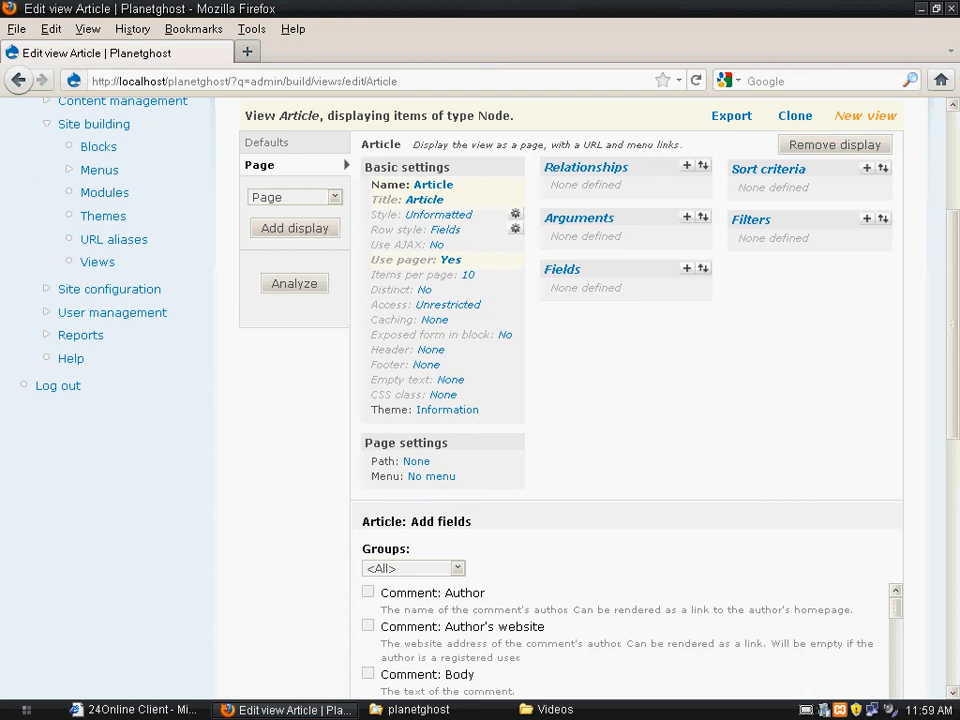
click(822, 710)
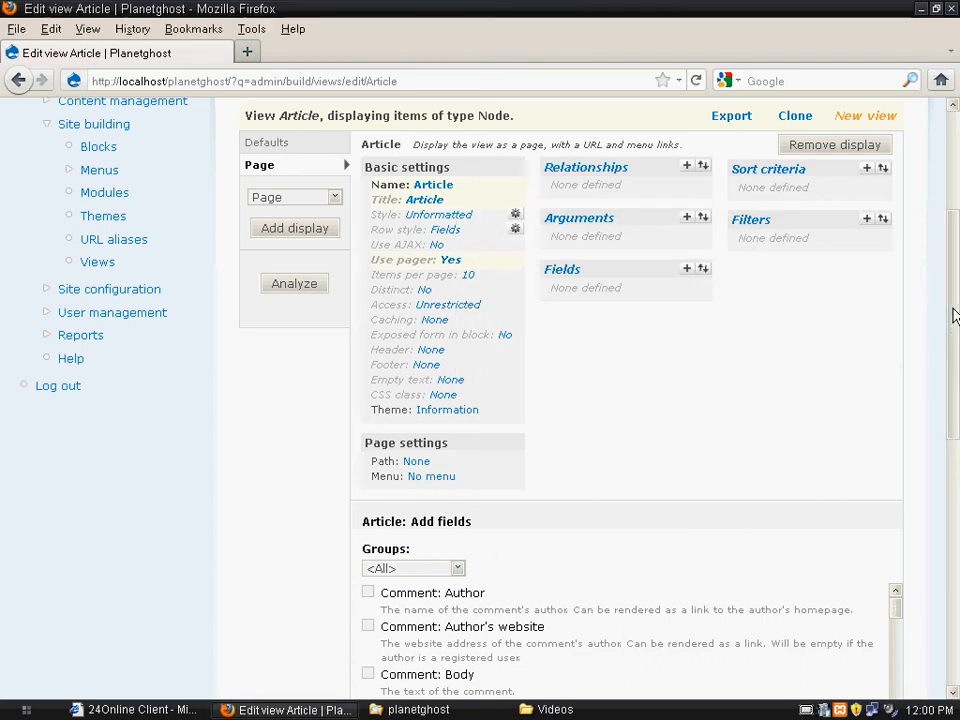
drag(953, 310, 955, 388)
click(452, 347)
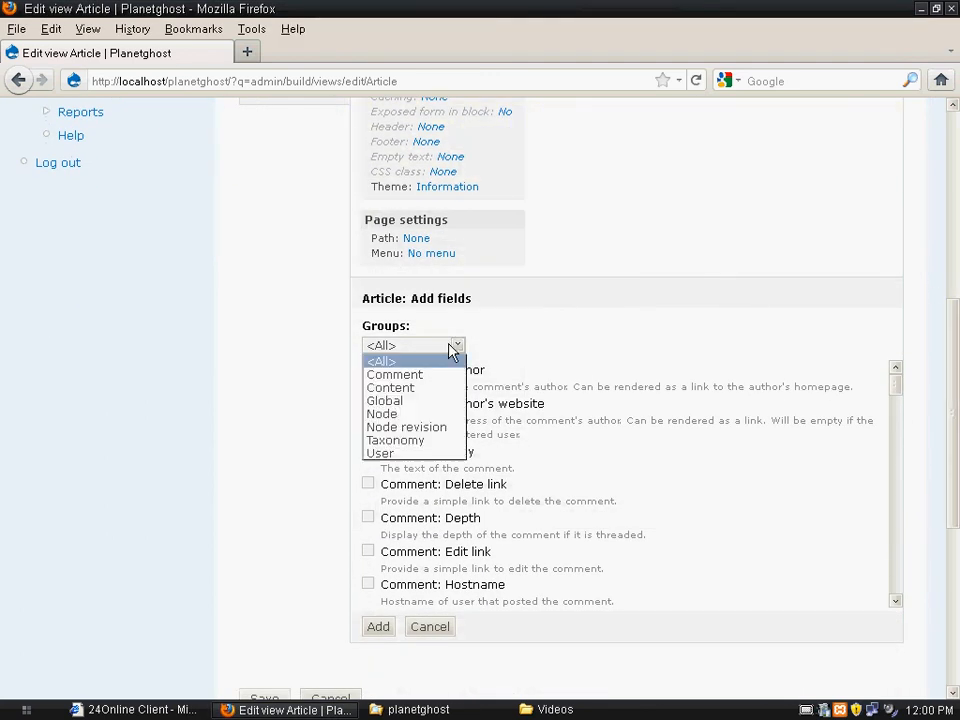
click(438, 413)
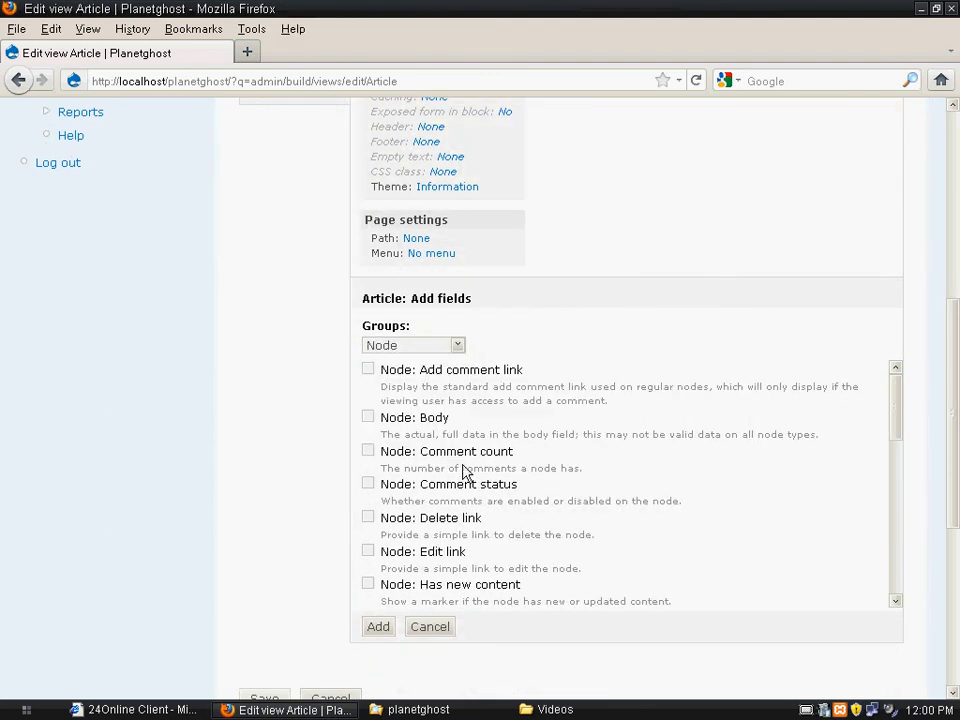
drag(899, 415, 896, 467)
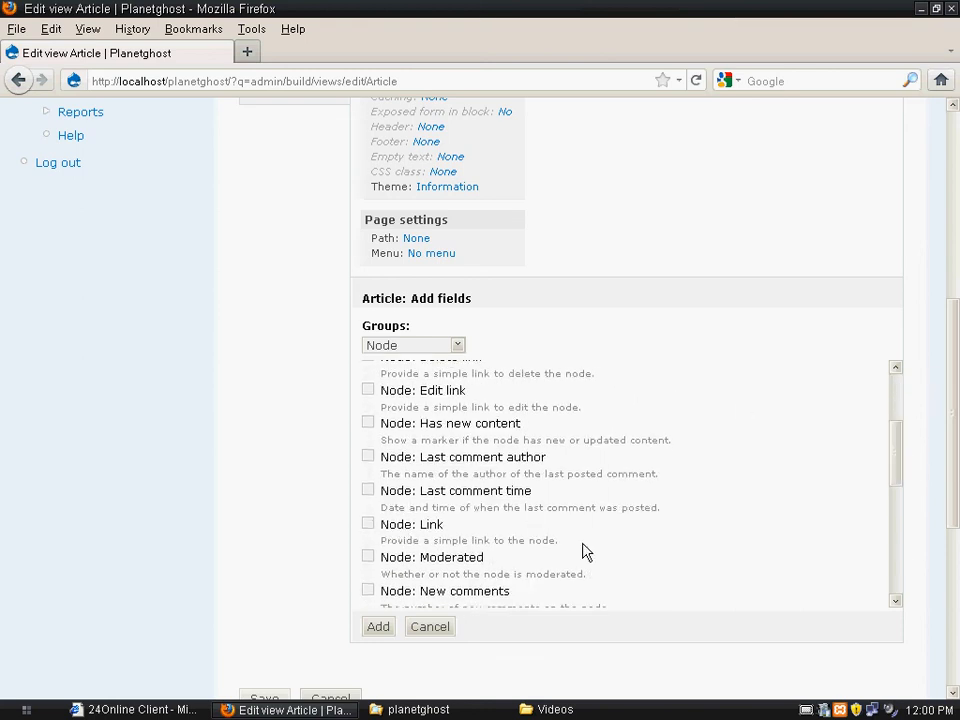
drag(894, 469, 878, 553)
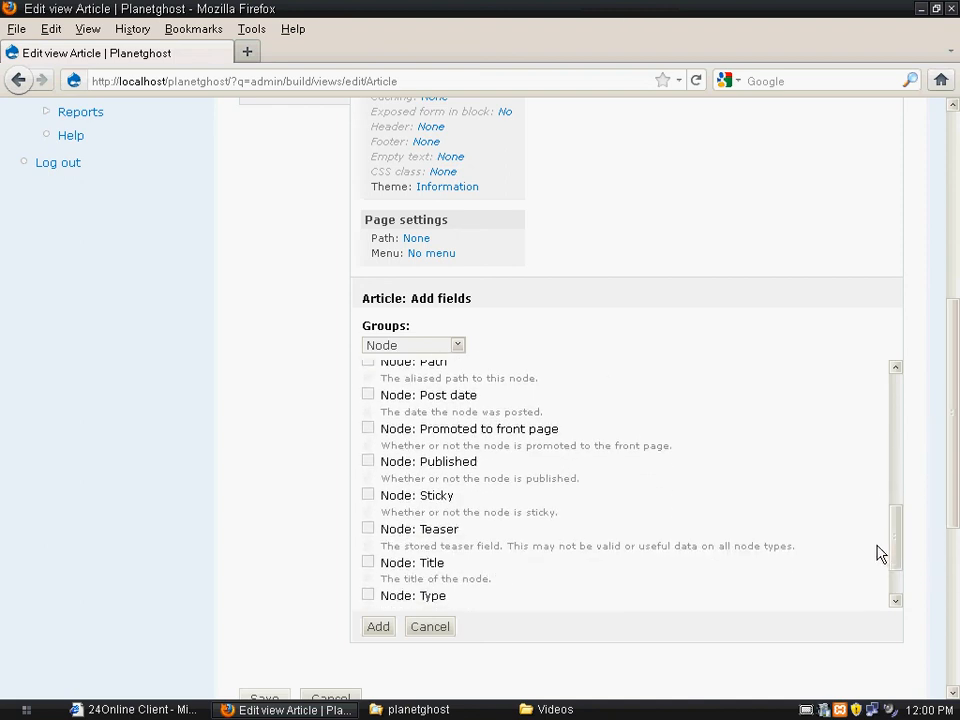
click(369, 563)
click(379, 627)
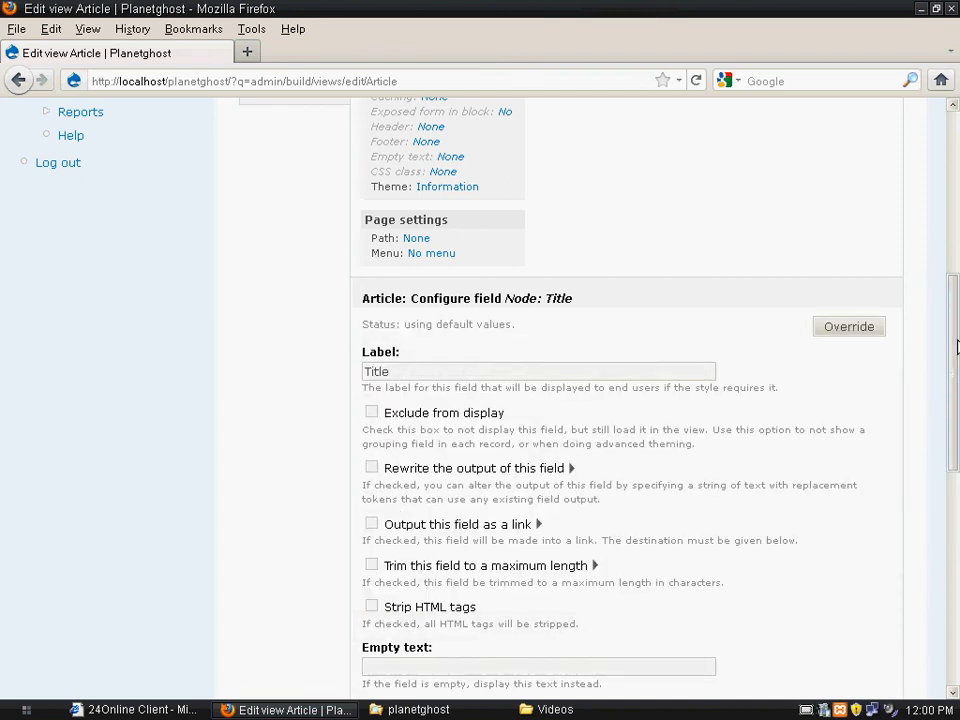
Step: Apply the Title field's unchanged settings to the default display and try to save the Article view
drag(957, 345, 911, 516)
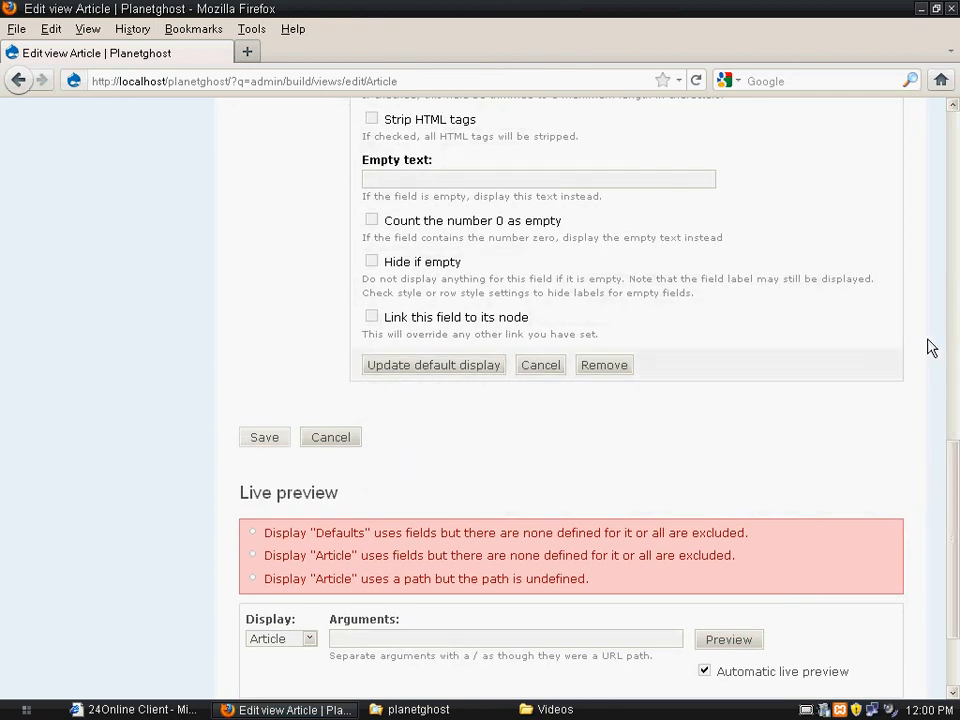
click(447, 366)
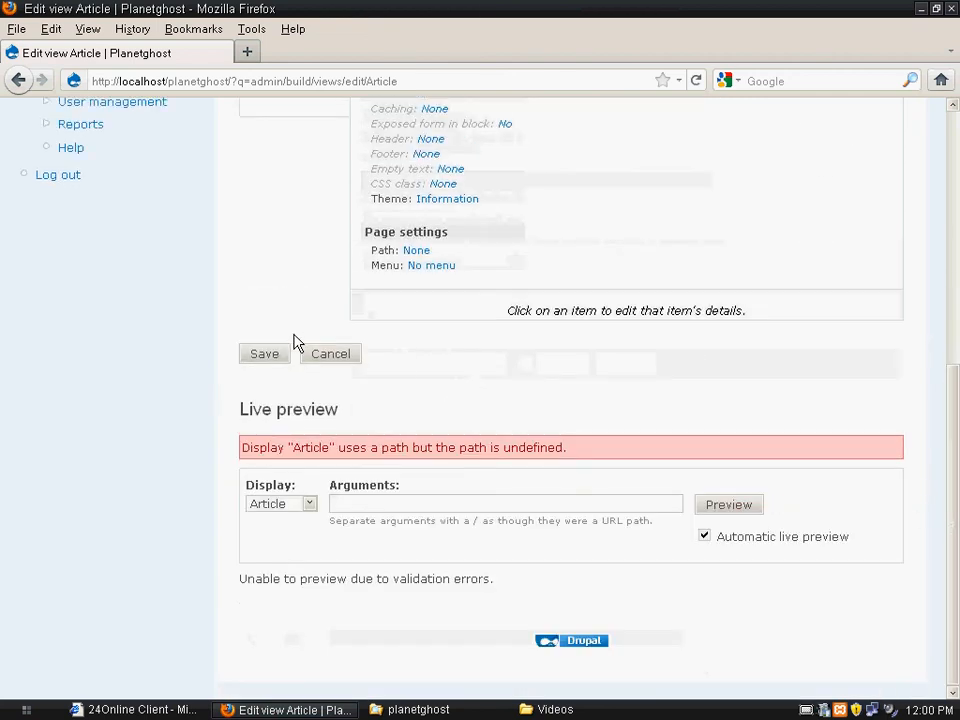
click(262, 356)
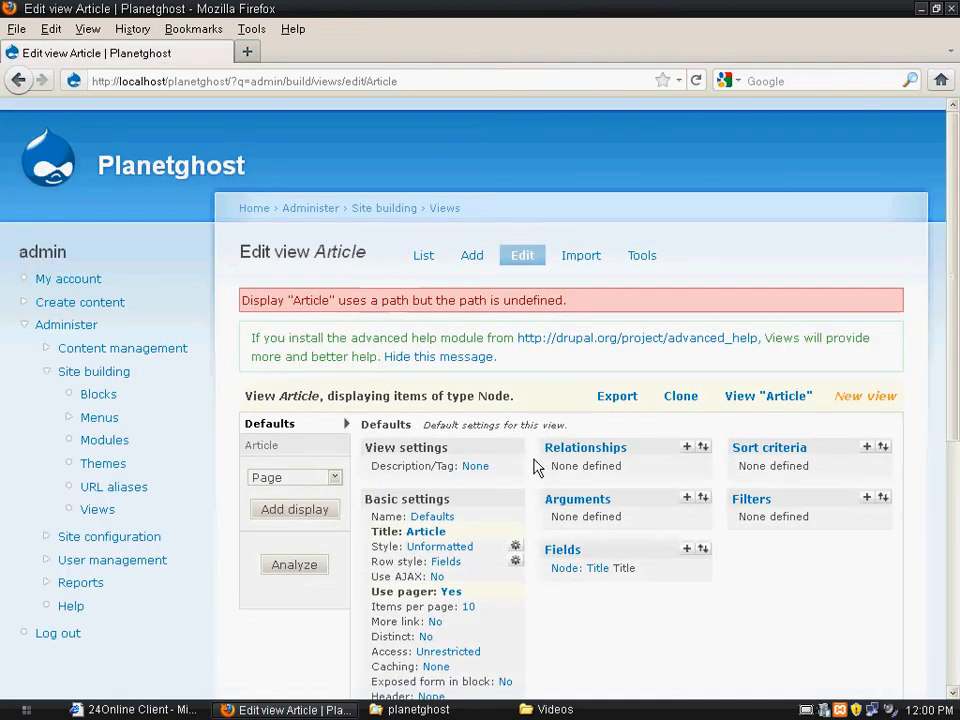